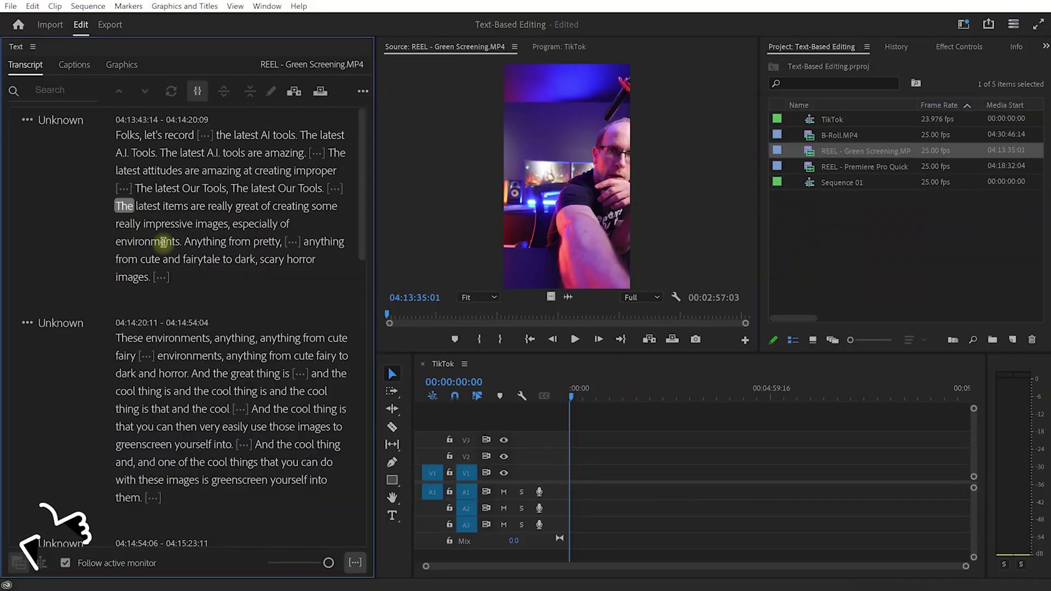
# Insert the 'impressive images of environments' sentence from the Green Screening transcript into the sequence.
pyautogui.moveTo(122, 206); pyautogui.dragTo(164, 243)
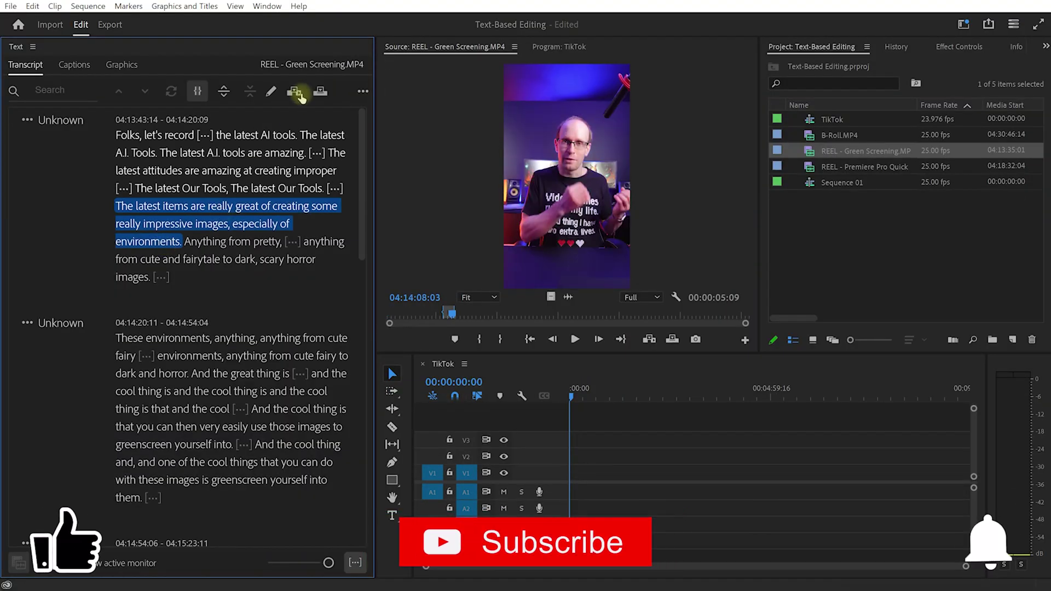
pyautogui.click(299, 95)
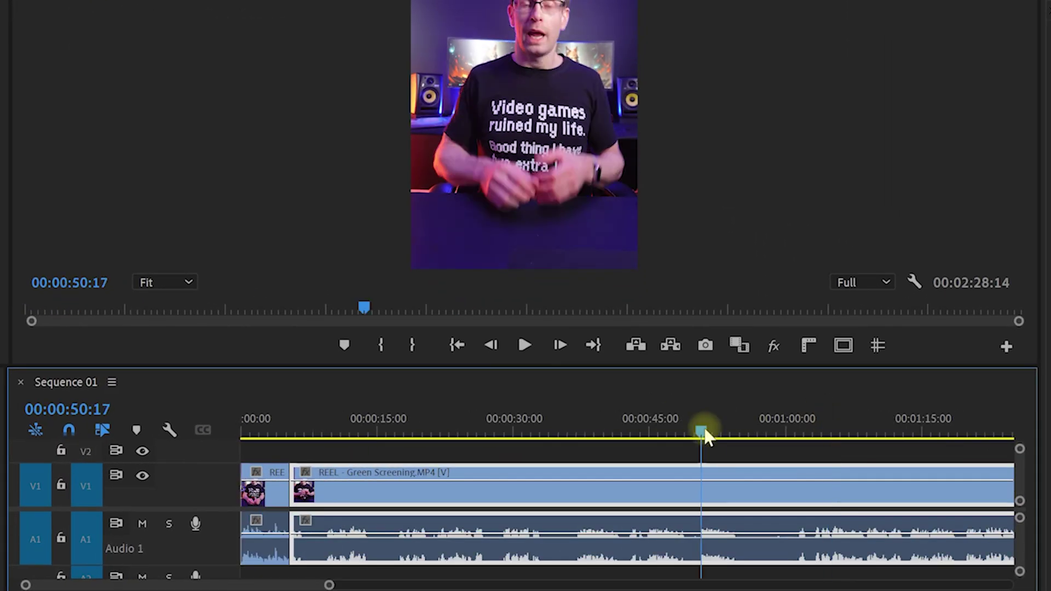
# Move the playhead to about 31 seconds and zoom in on the Sequence 01 timeline.
pyautogui.moveTo(692, 439); pyautogui.dragTo(568, 438)
pyautogui.press('=')
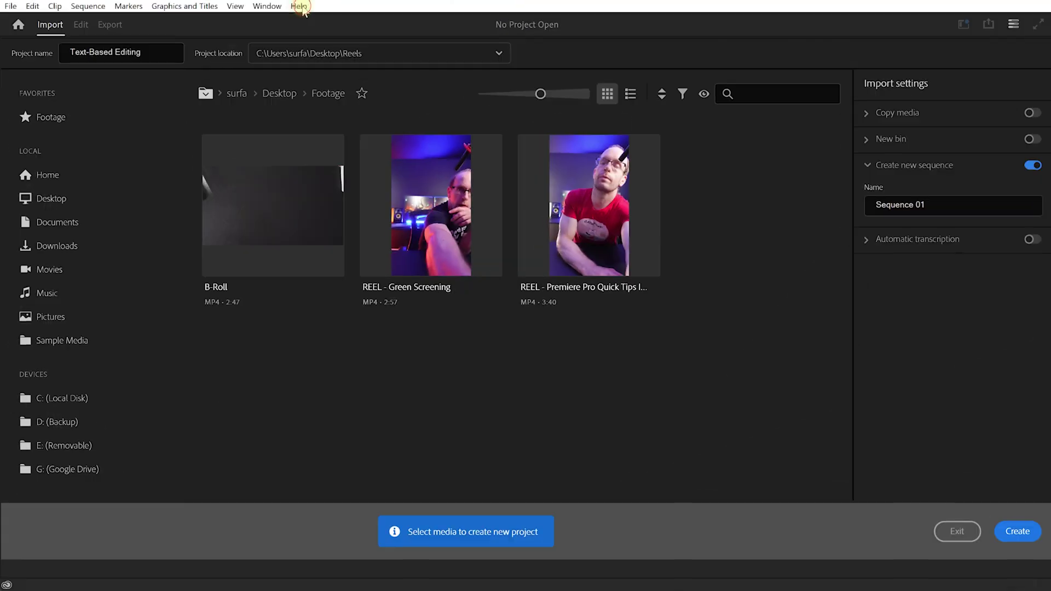
# Check the installed Premiere Pro version under Help > About.
pyautogui.click(298, 7)
pyautogui.click(297, 111)
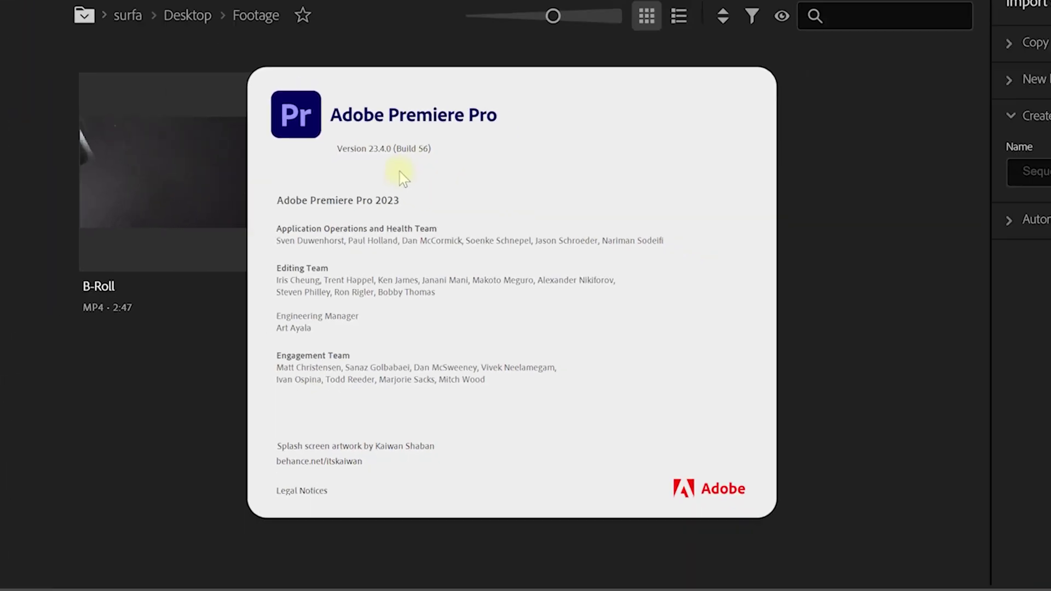
pyautogui.click(368, 140)
# Import both REEL clips into a new Sequence 01 with automatic transcription enabled.
pyautogui.click(283, 53)
pyautogui.click(567, 54)
pyautogui.click(1032, 239)
pyautogui.click(866, 239)
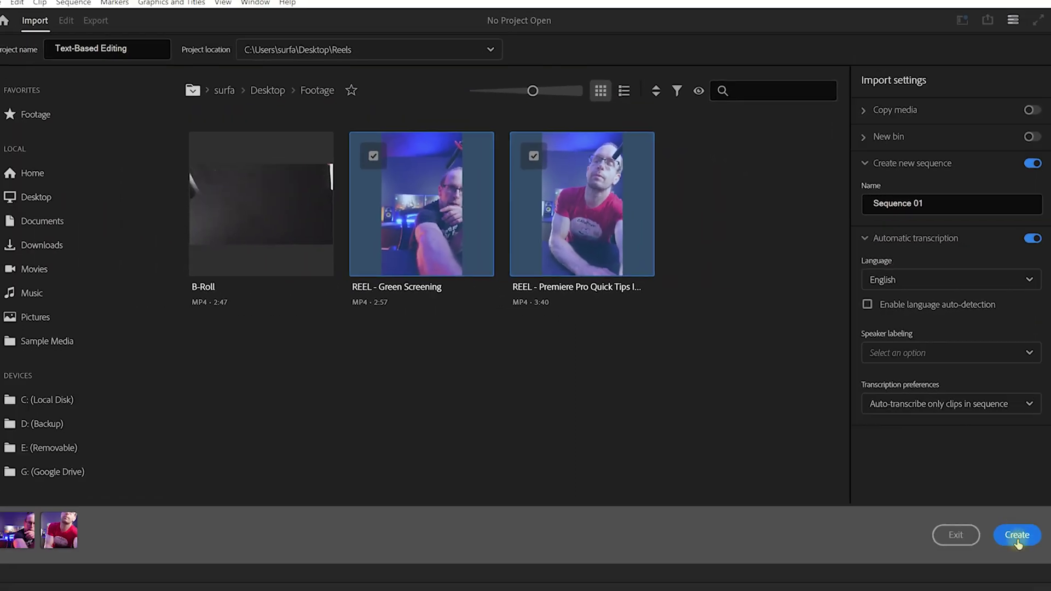
pyautogui.click(1016, 535)
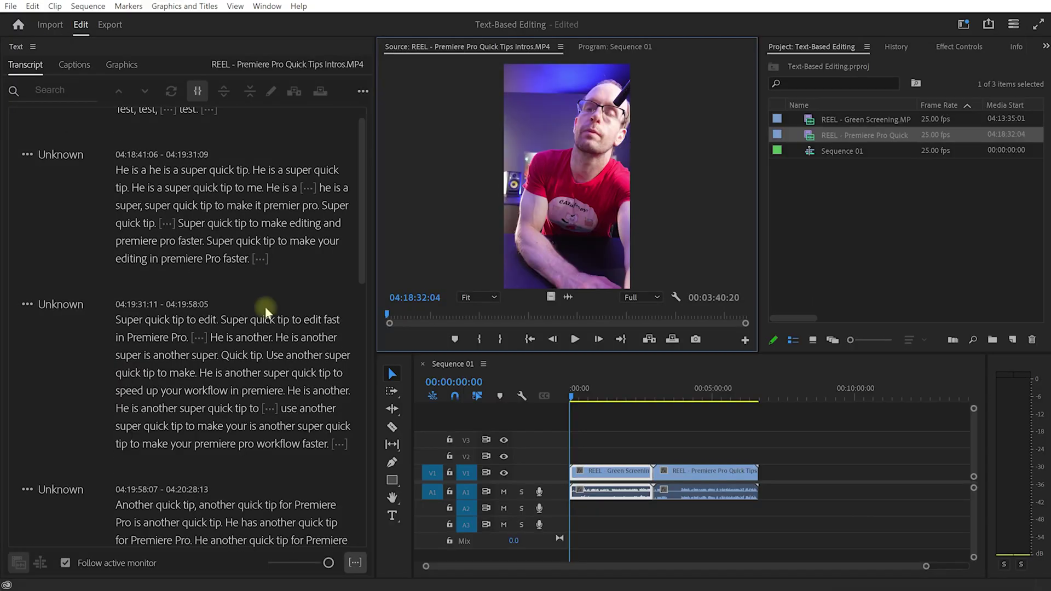
pyautogui.scroll(-6, 265, 313)
pyautogui.scroll(3, 267, 322)
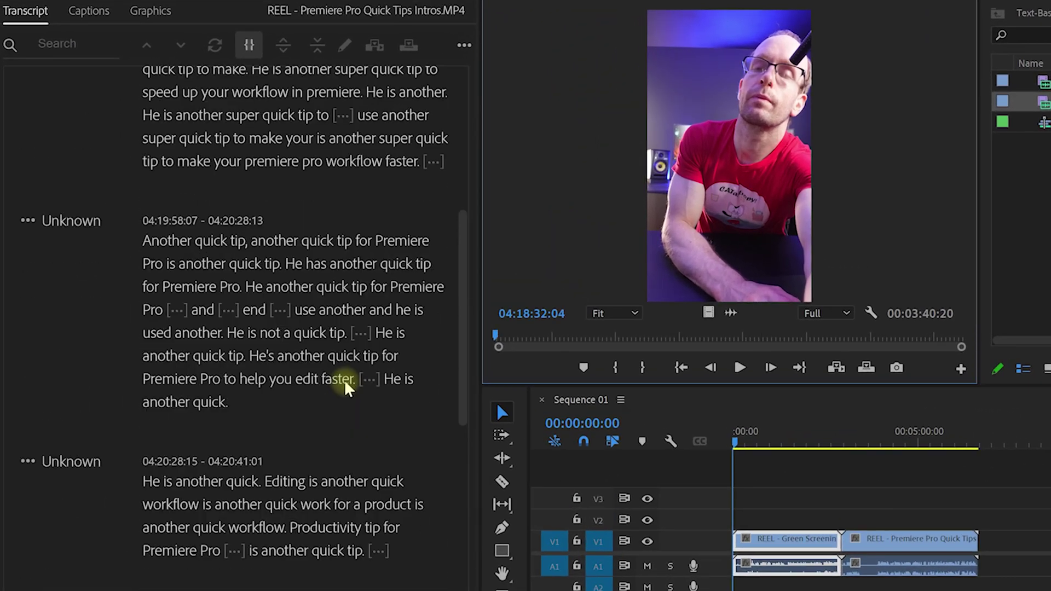
pyautogui.scroll(5, 345, 386)
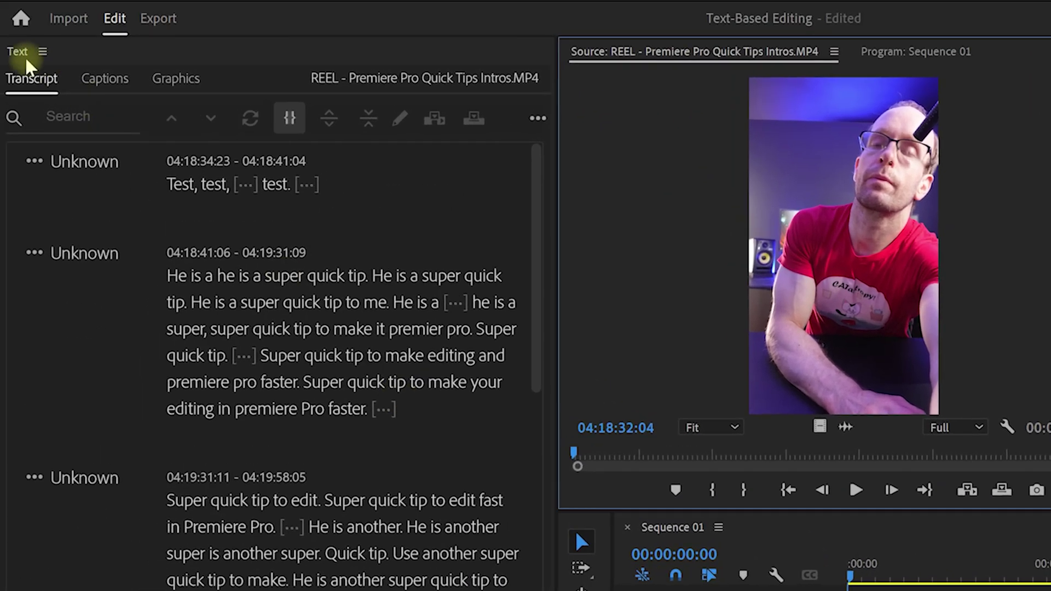
pyautogui.click(17, 54)
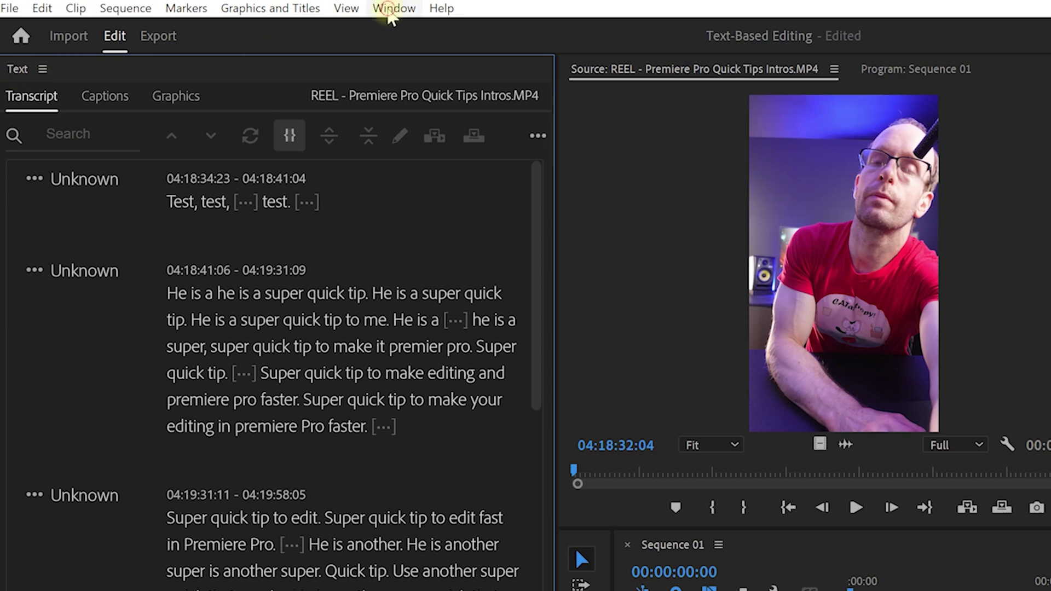
# Show the Text panel and load the REEL - Green Screening clip's transcript.
pyautogui.click(391, 10)
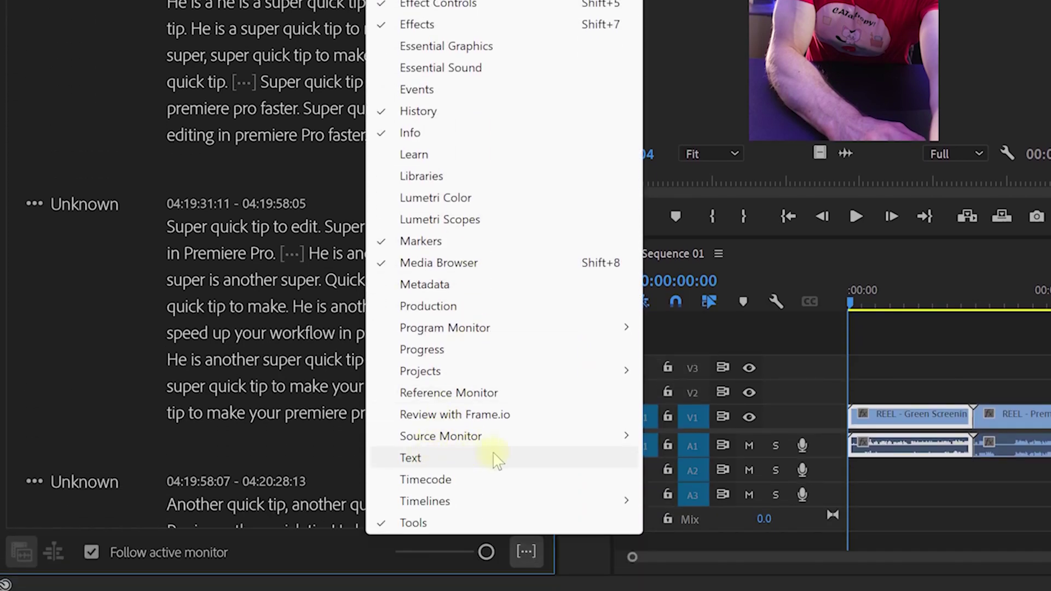
pyautogui.click(497, 460)
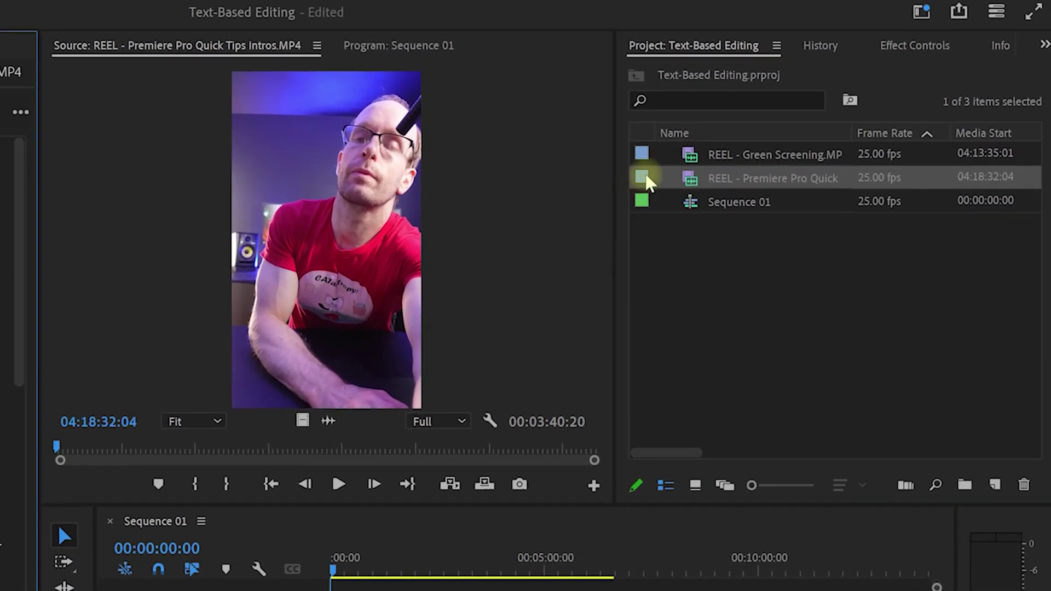
pyautogui.doubleClick(691, 156)
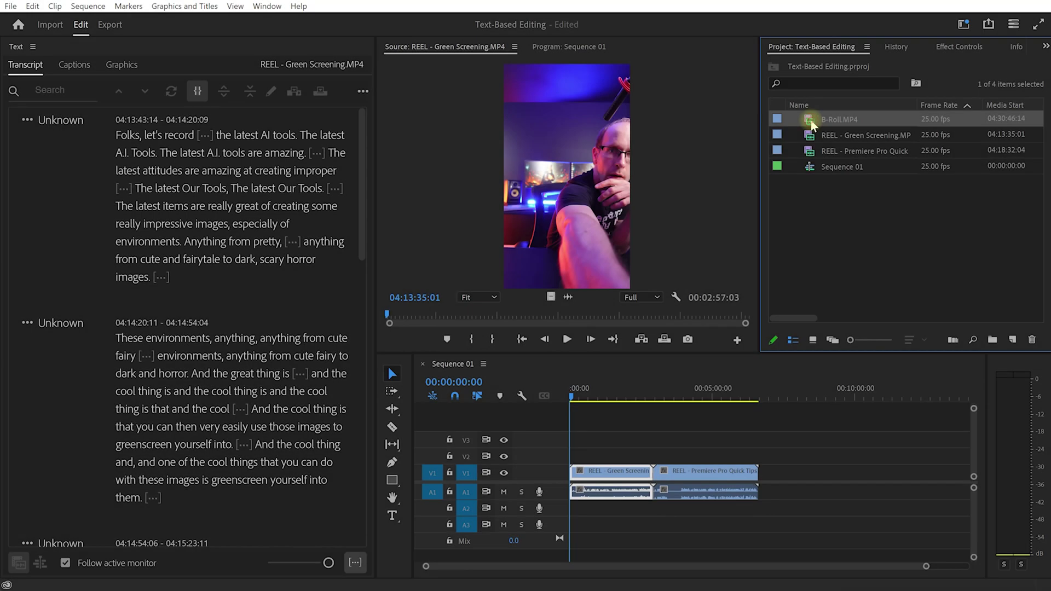
# Transcribe the B-Roll.MP4 source clip, then reload the Green Screening clip as source.
pyautogui.doubleClick(810, 124)
pyautogui.click(241, 482)
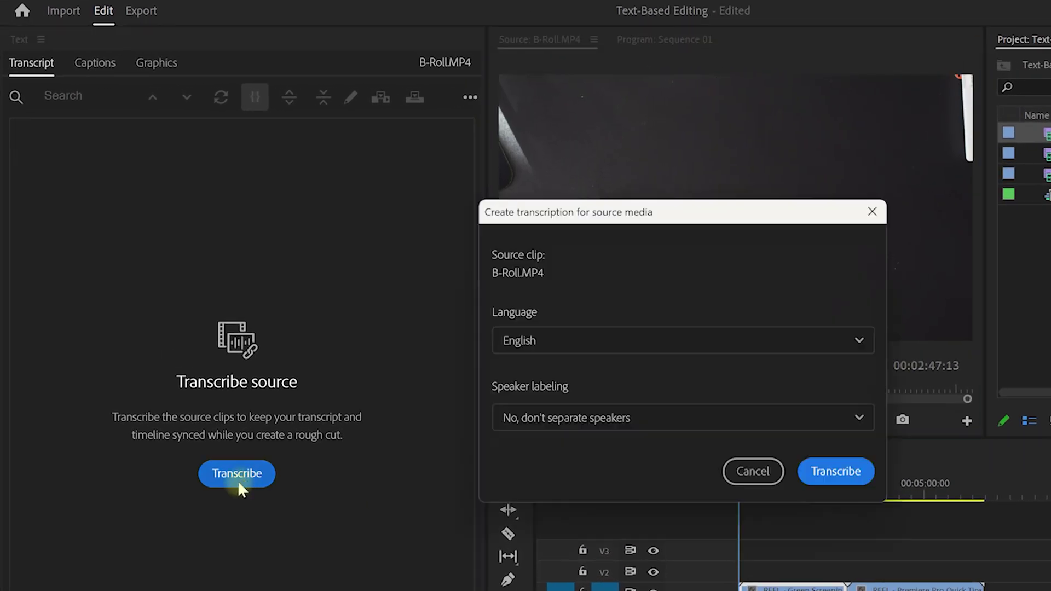
pyautogui.click(812, 469)
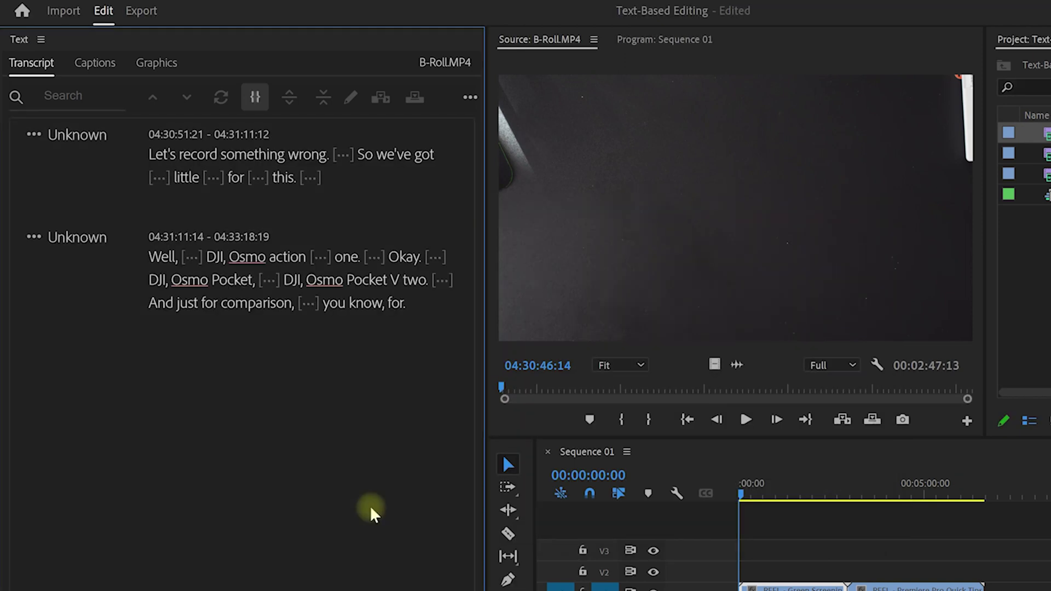
pyautogui.doubleClick(1048, 155)
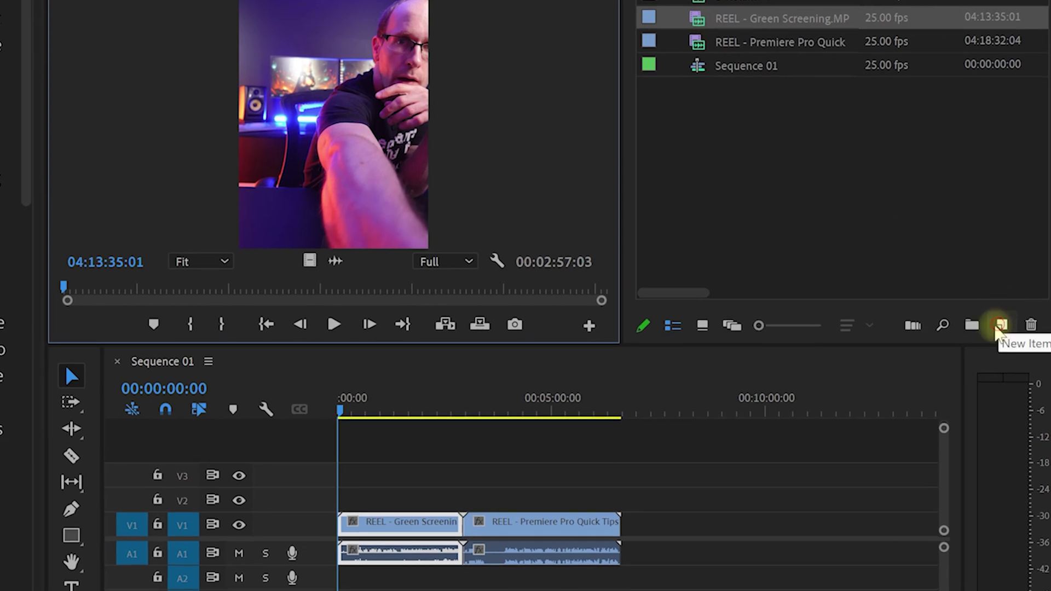
pyautogui.click(1012, 339)
# Add a new 23.976 fps sequence named TikTok and reload REEL - Green Screening.MP4 as source.
pyautogui.click(1010, 353)
pyautogui.click(392, 59)
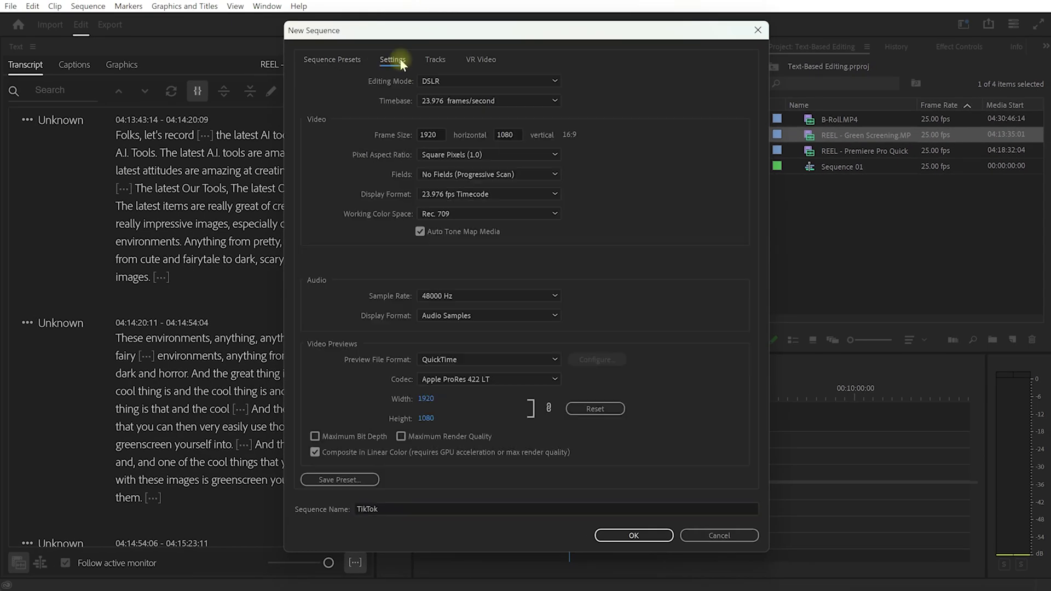
pyautogui.click(633, 535)
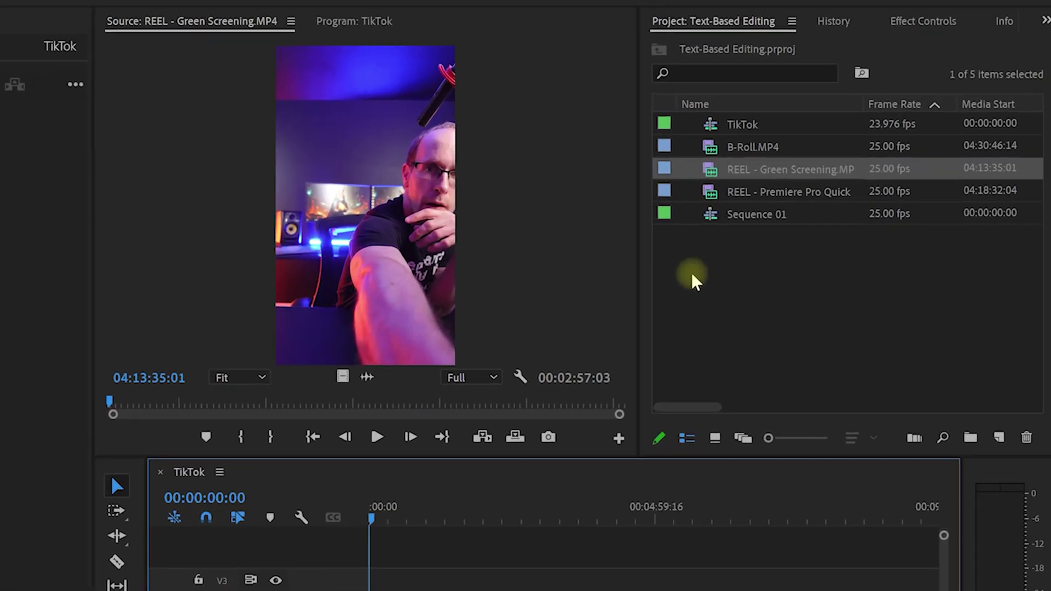
pyautogui.doubleClick(696, 172)
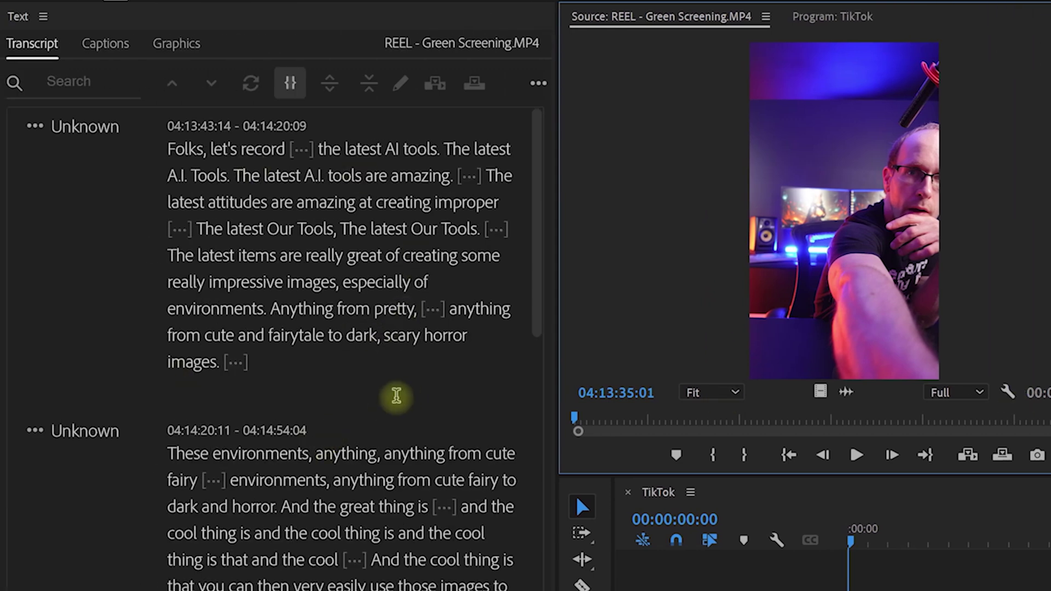
# Insert three sentences into TikTok: impressive environments, 'cute fairy to dark and horror', and green-screening yourself.
pyautogui.moveTo(178, 253); pyautogui.dragTo(241, 310)
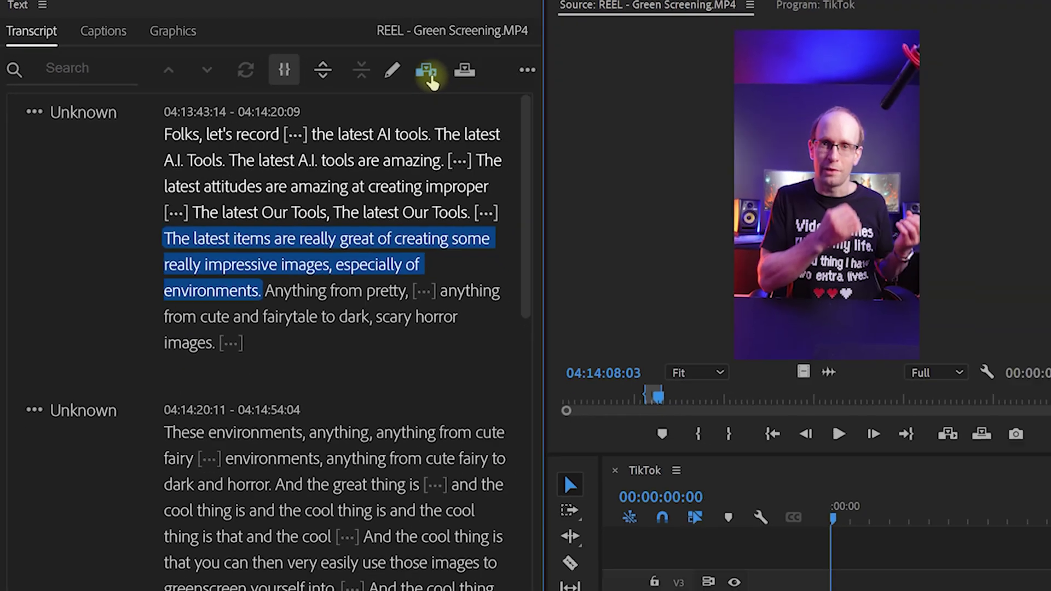
pyautogui.click(581, 114)
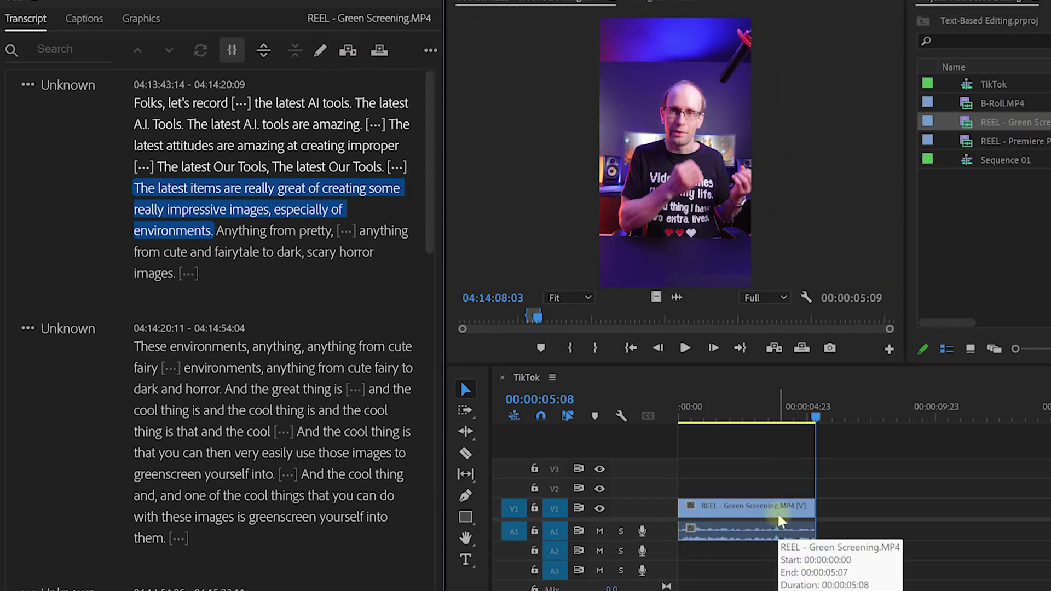
pyautogui.scroll(-2, 296, 358)
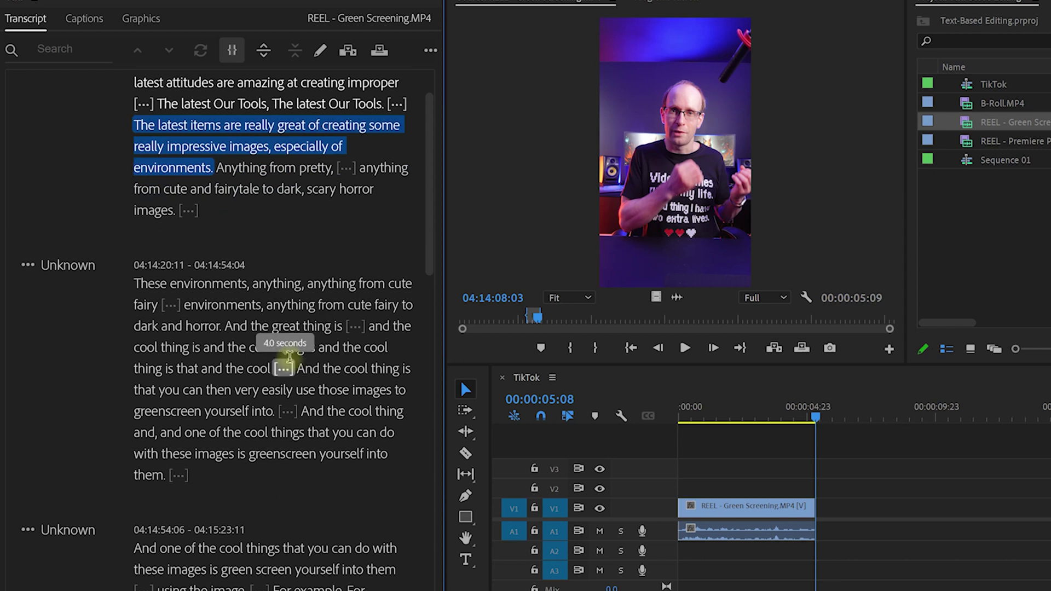
pyautogui.moveTo(286, 305); pyautogui.dragTo(216, 325)
pyautogui.click(348, 50)
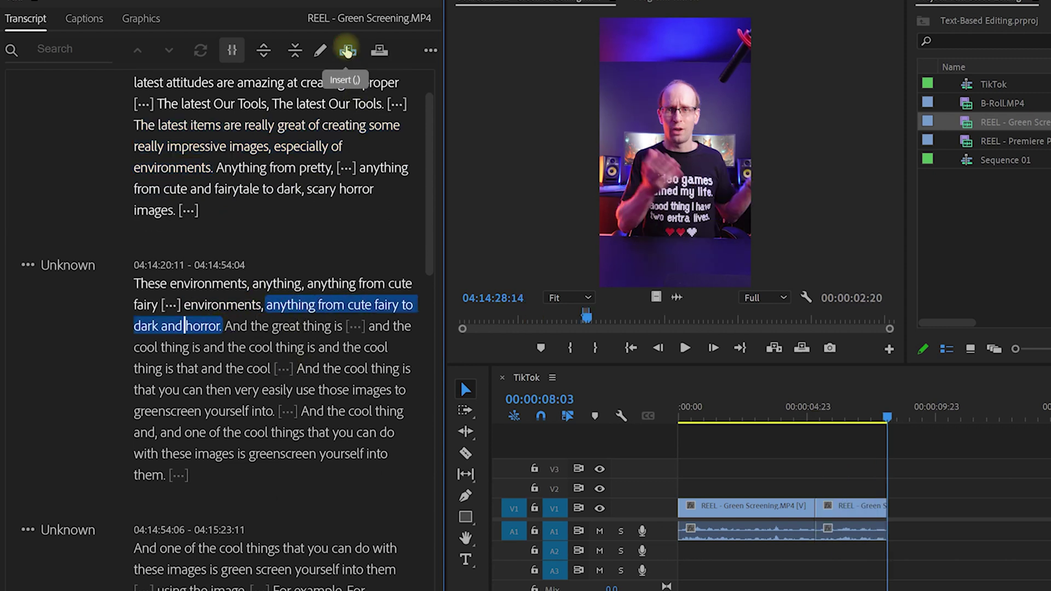
pyautogui.scroll(-7, 335, 228)
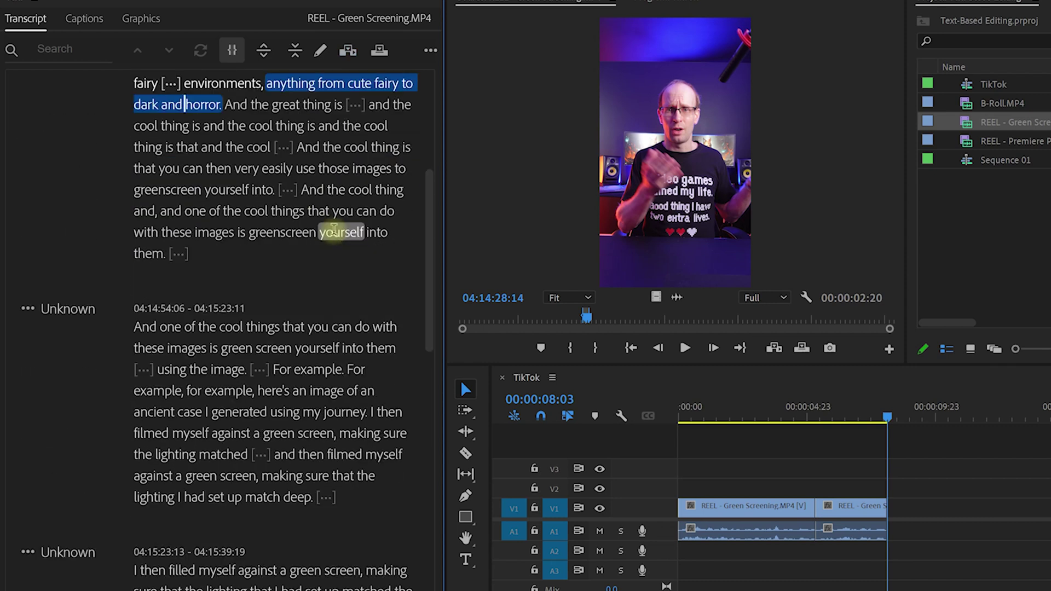
pyautogui.moveTo(137, 327); pyautogui.dragTo(391, 349)
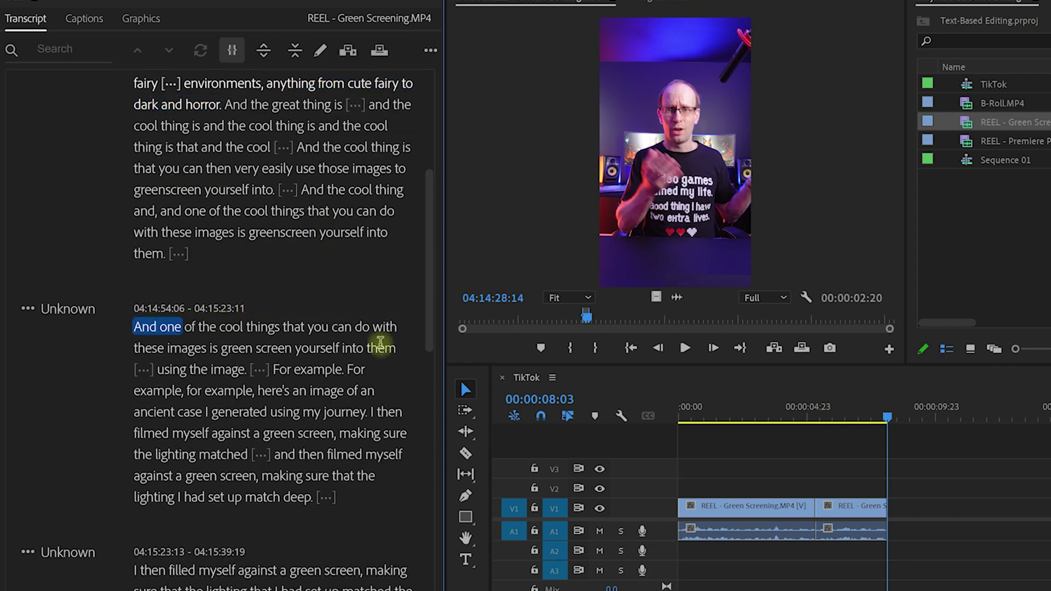
pyautogui.click(349, 52)
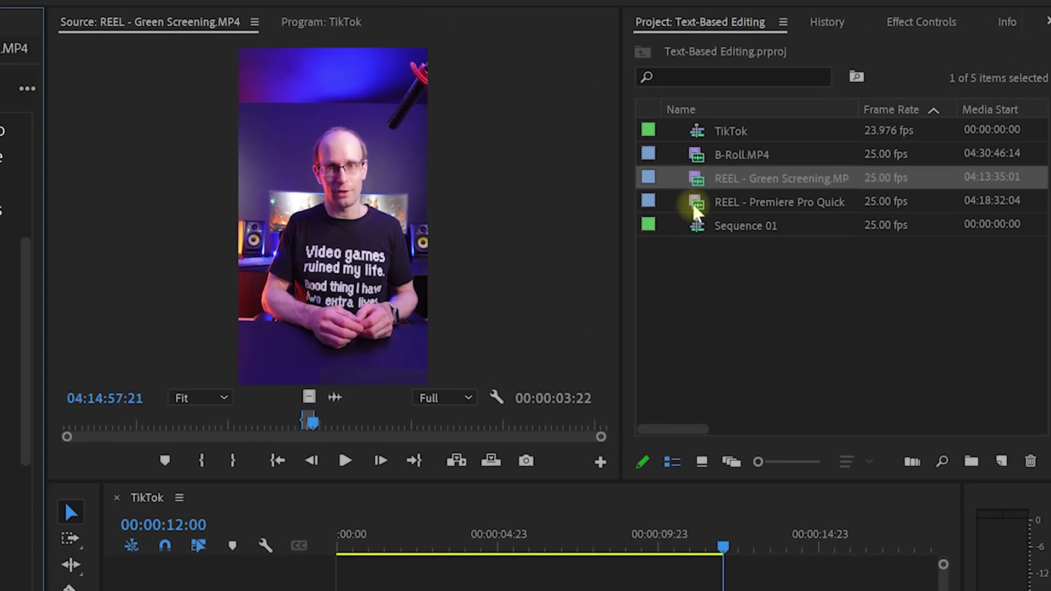
# Append 'another quick tip for Premiere Pro' from the Quick Tips intros clip to TikTok.
pyautogui.doubleClick(695, 206)
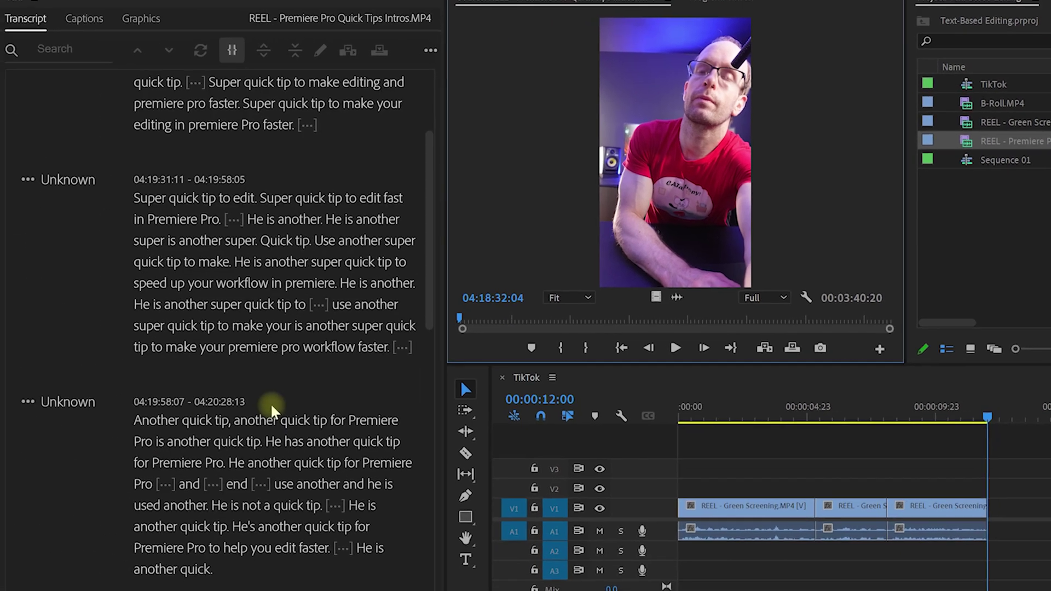
pyautogui.scroll(-3, 272, 410)
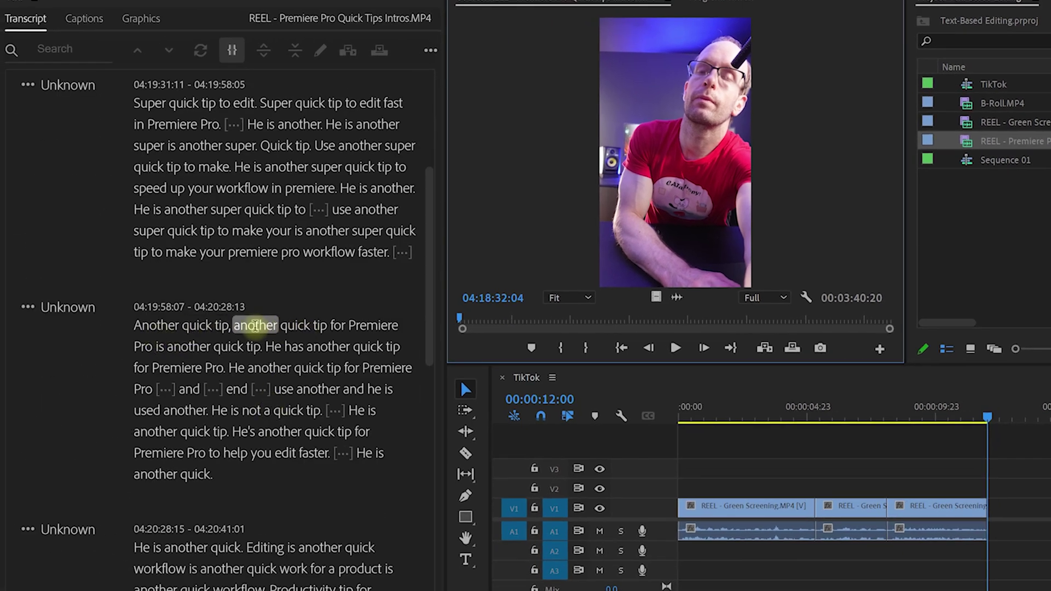
pyautogui.moveTo(235, 325); pyautogui.dragTo(141, 343)
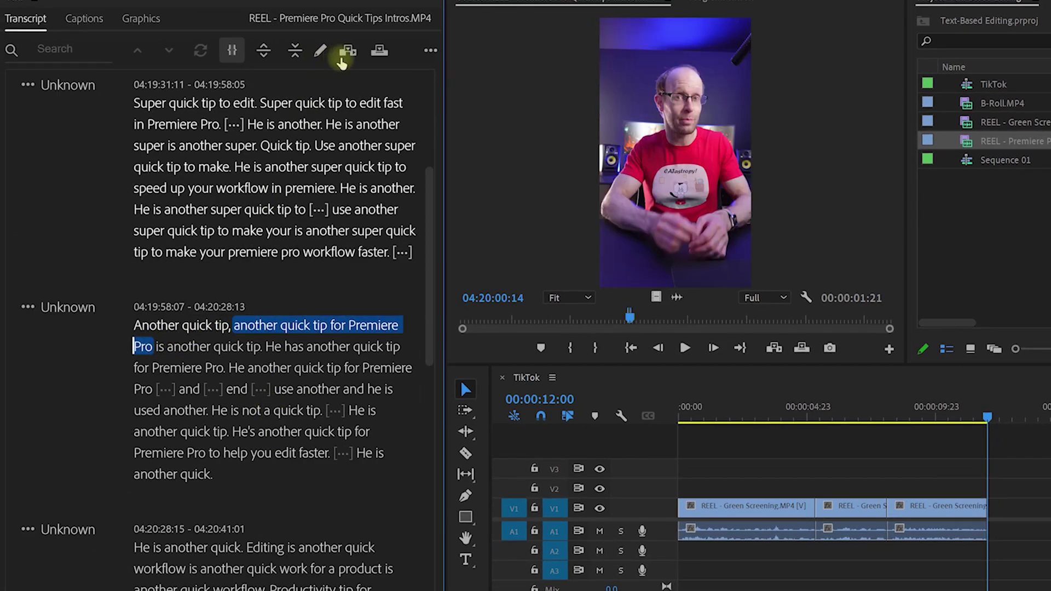
pyautogui.click(346, 54)
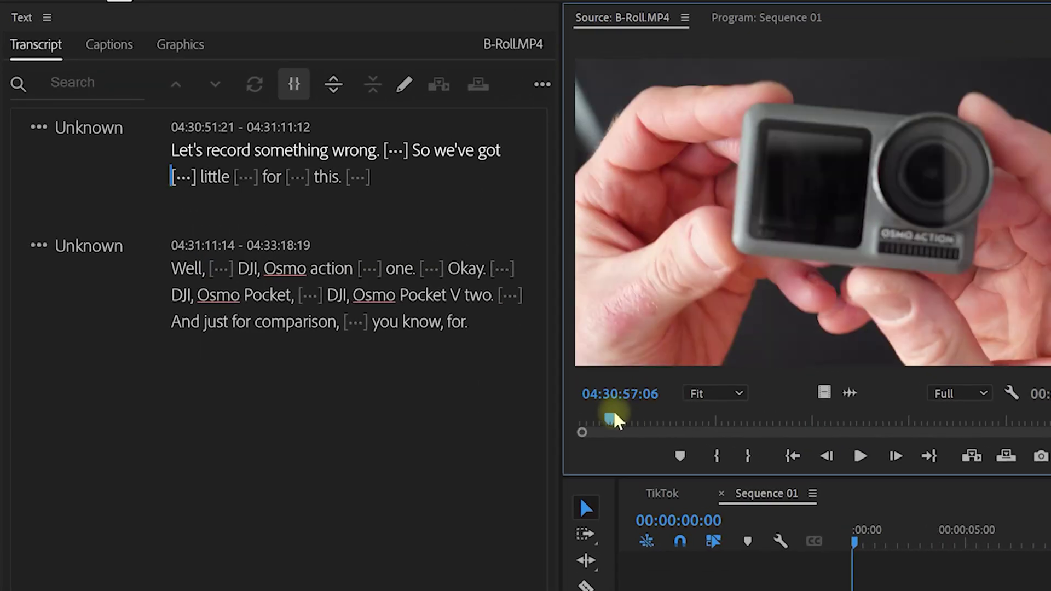
# Insert the 'DJI Osmo Action', 'DJI Osmo Pocket' and 'Osmo Pocket V two' B-roll mentions into Sequence 01.
pyautogui.moveTo(385, 267); pyautogui.dragTo(377, 267)
pyautogui.click(438, 84)
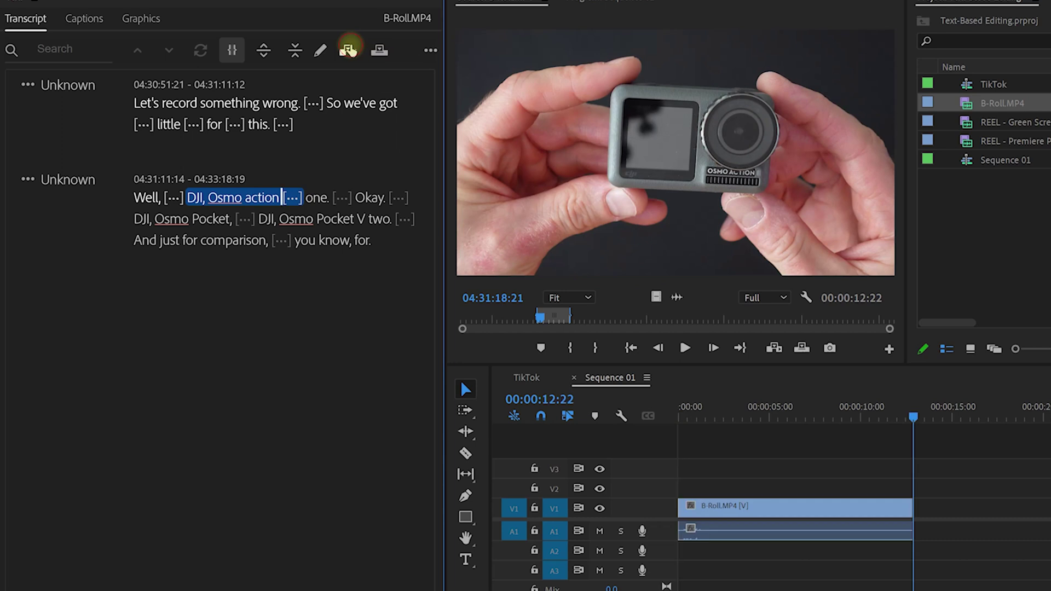
pyautogui.moveTo(134, 219); pyautogui.dragTo(415, 220)
pyautogui.click(349, 51)
pyautogui.click(348, 52)
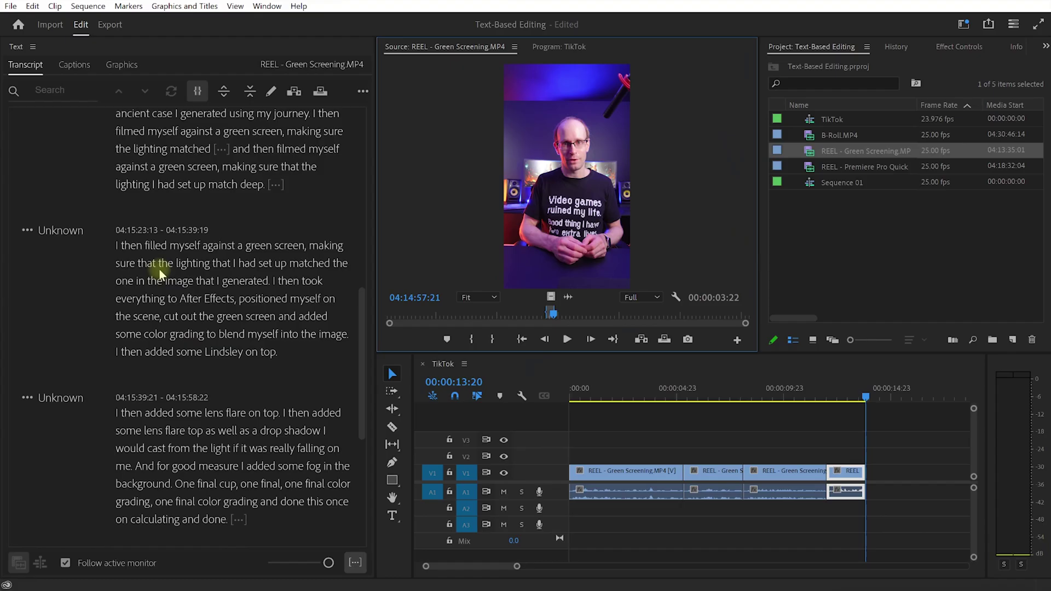
# Insert the lens flare and fog passage and the VFX backgrounds lines through 'worth checking out' into TikTok.
pyautogui.moveTo(116, 238); pyautogui.dragTo(336, 336)
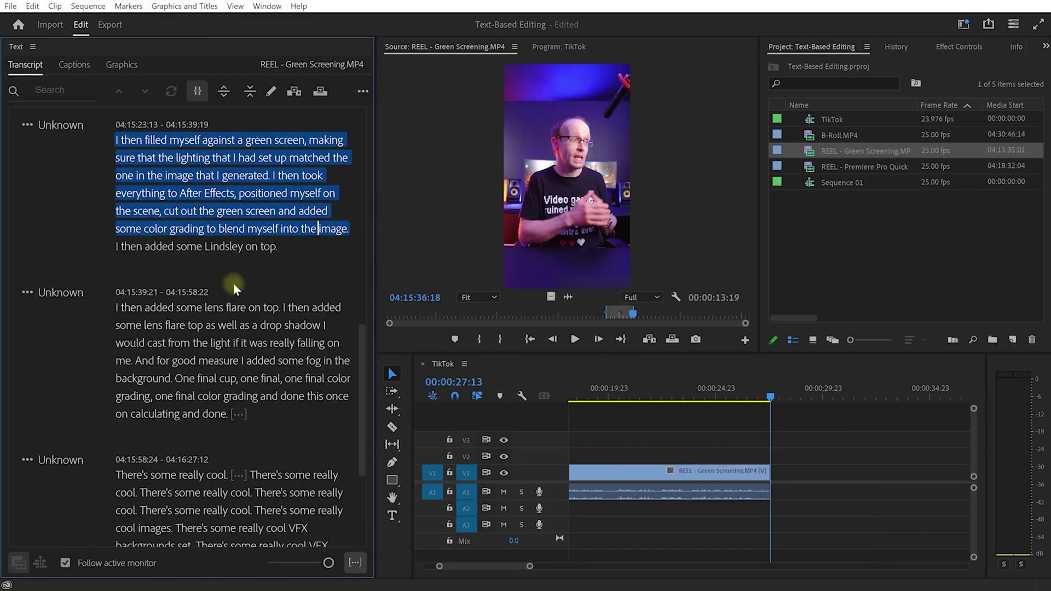
pyautogui.moveTo(283, 308); pyautogui.dragTo(173, 378)
pyautogui.click(294, 92)
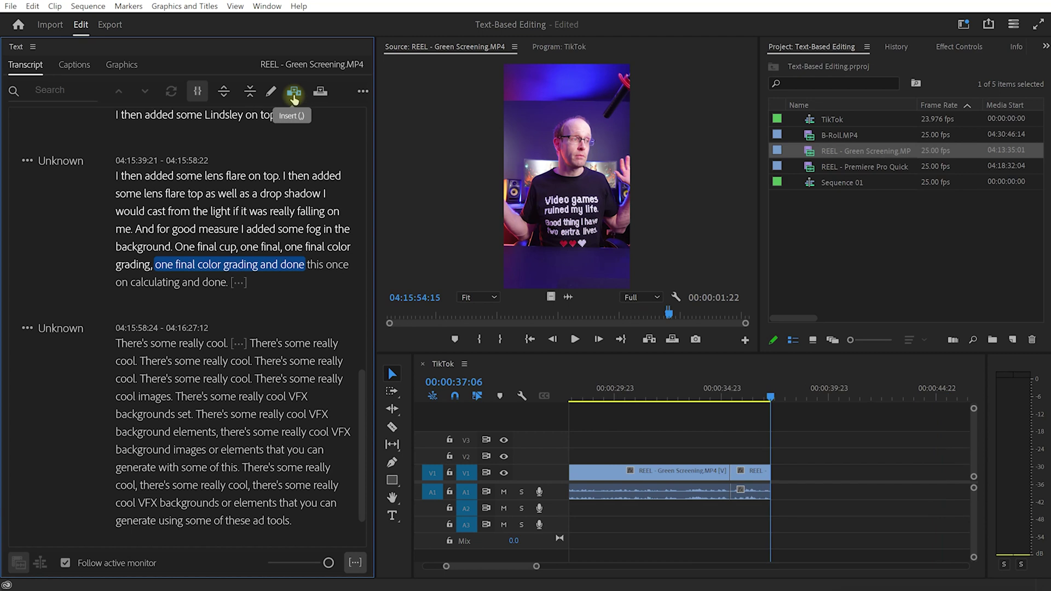
pyautogui.scroll(-2, 235, 274)
pyautogui.moveTo(252, 416); pyautogui.dragTo(272, 513)
pyautogui.click(294, 93)
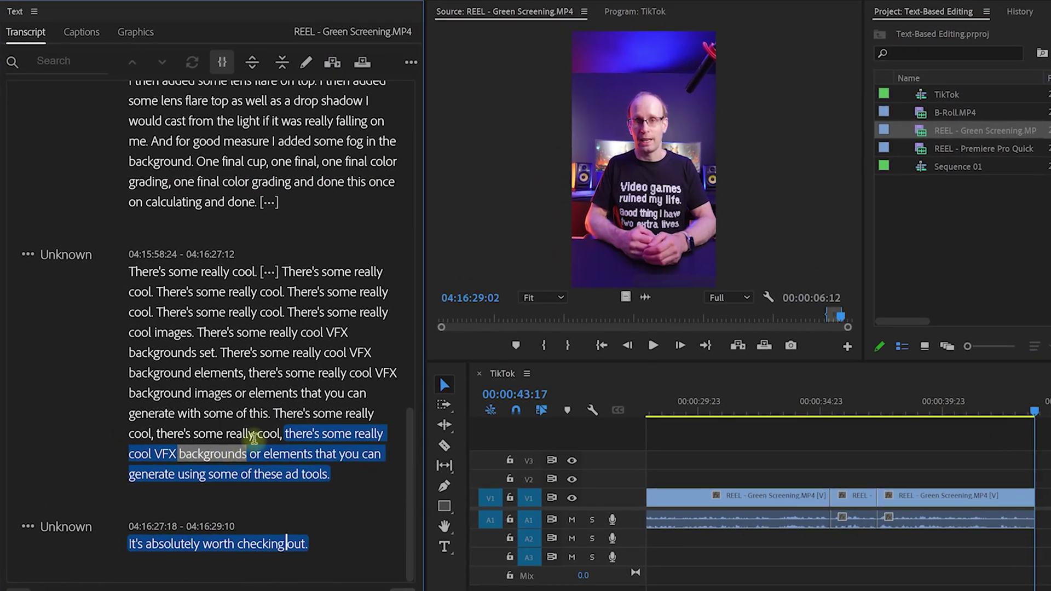
pyautogui.click(798, 476)
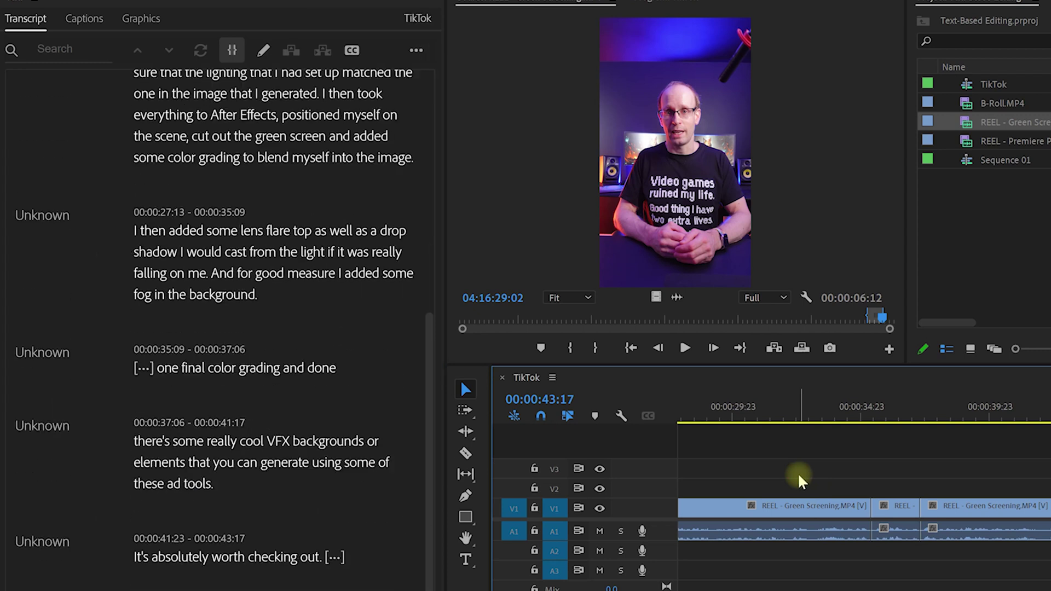
# Cut the VFX backgrounds and 'worth checking out' lines and paste them before 'The latest items'.
pyautogui.scroll(6, 294, 402)
pyautogui.scroll(-3, 272, 252)
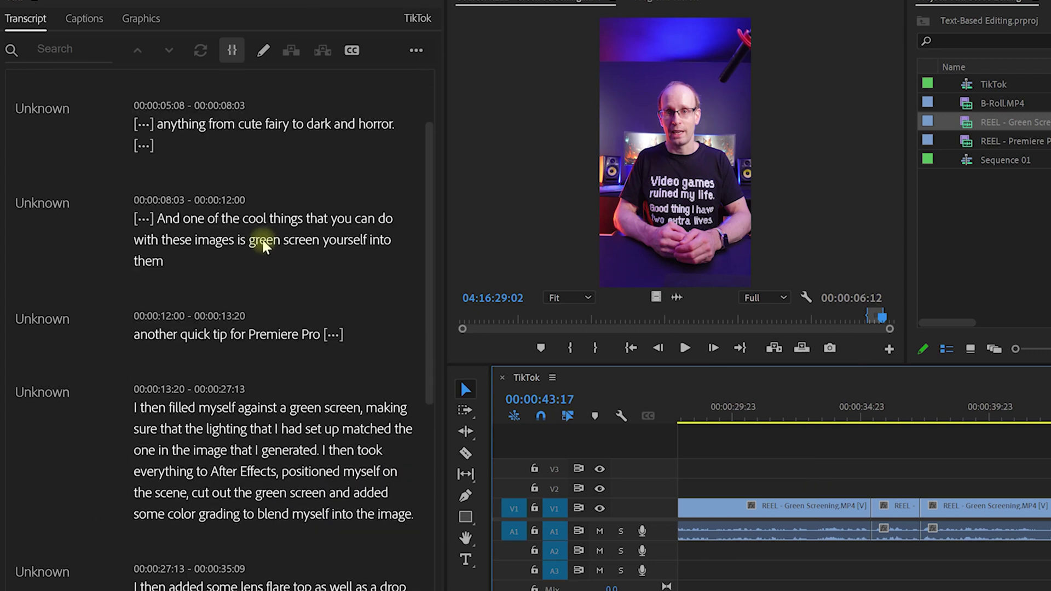
pyautogui.scroll(-4, 272, 256)
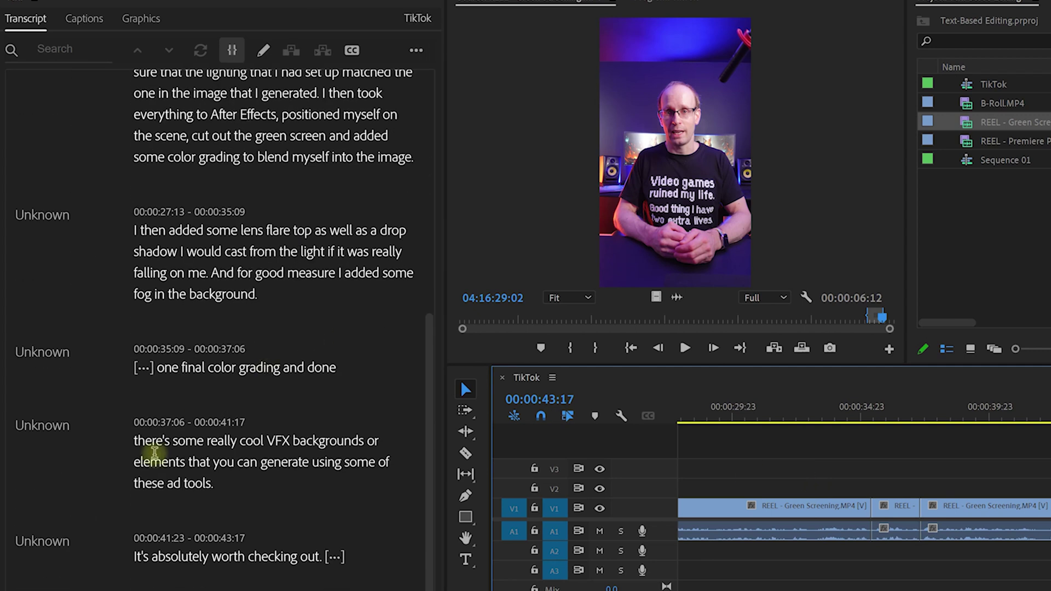
pyautogui.moveTo(140, 444); pyautogui.dragTo(324, 554)
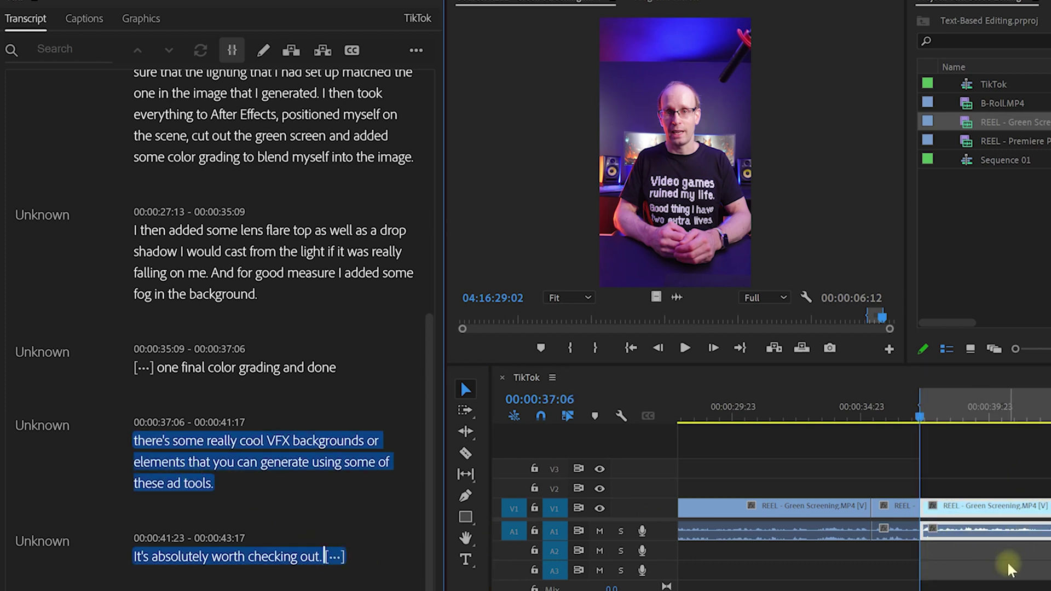
pyautogui.press('Delete')
pyautogui.scroll(15, 380, 246)
pyautogui.click(133, 104)
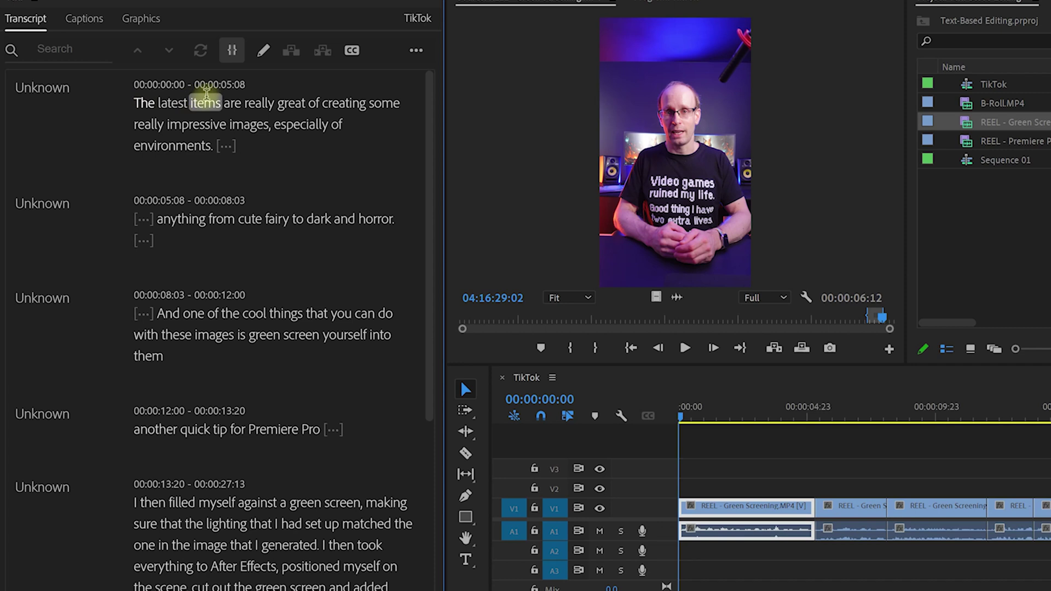
pyautogui.write("there's some really cool VFX backgrounds or elements that you can generate using some of these ad tools. It's absolutely worth checking out. [...]")
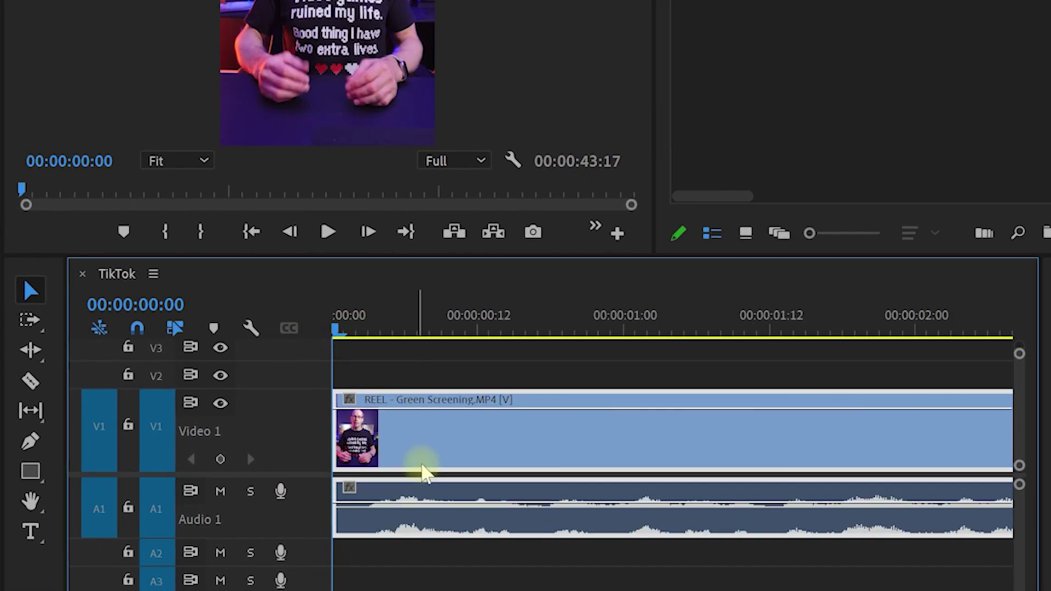
# Ripple delete the 'another quick tip for Premiere Pro' clip, shortening TikTok to 00:00:41:23.
pyautogui.press('space')
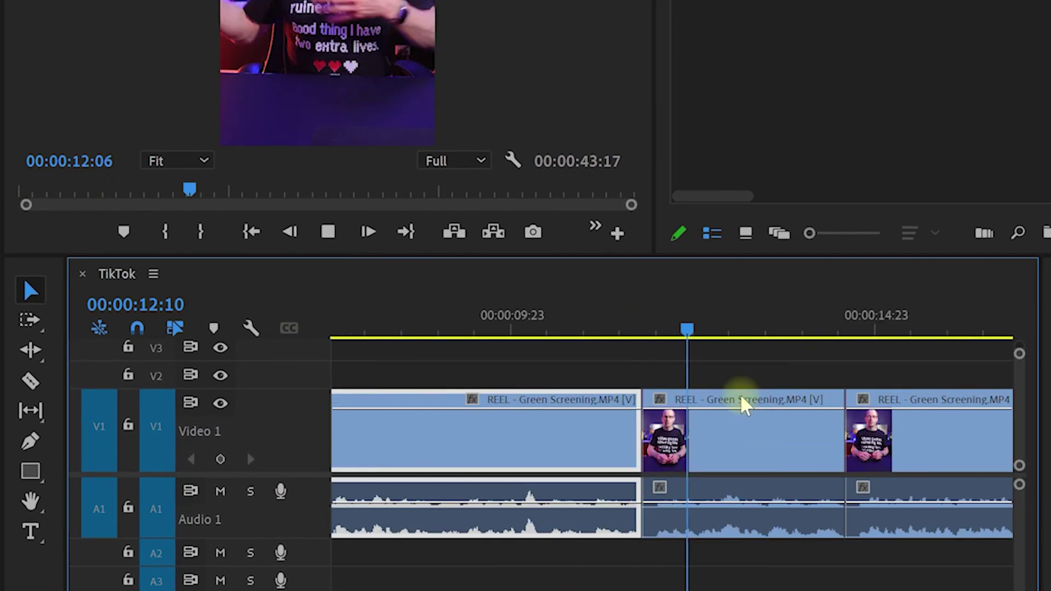
pyautogui.click(653, 470)
pyautogui.hotkey('shift', 'Delete')
pyautogui.press('=')
pyautogui.press('-')
pyautogui.press('b')
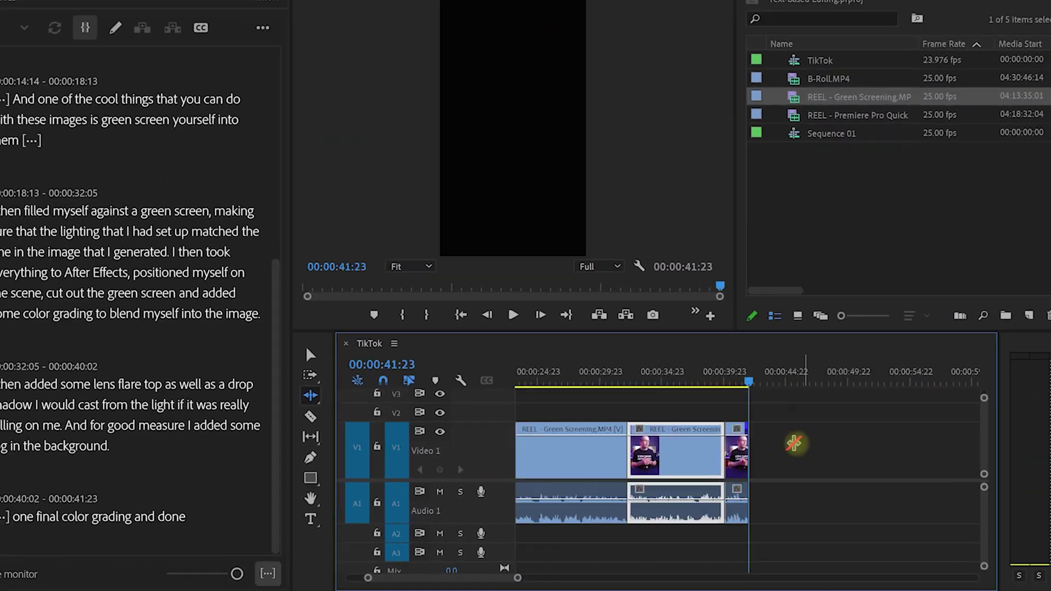